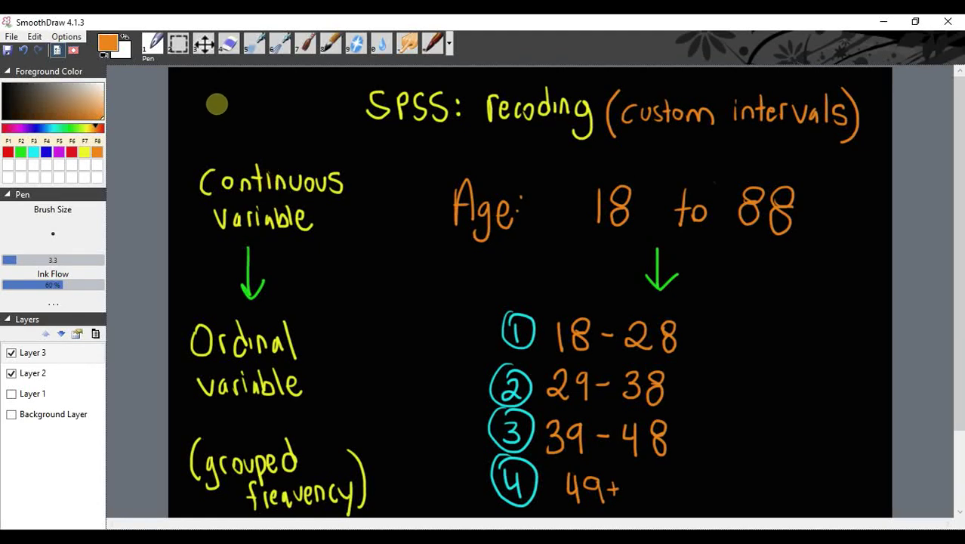
Write the presenter's name in orange, then circle 'Continuous variable', 'Ordinal variable' and the 18 to 88 range.
{"action": "left_click_drag", "start_coordinate": [191, 96], "coordinate": [221, 81]}
{"action": "mouse_move", "coordinate": [207, 85]}
{"action": "left_mouse_down"}
{"action": "mouse_move", "coordinate": [209, 111]}
{"action": "mouse_move", "coordinate": [231, 105]}
{"action": "mouse_move", "coordinate": [233, 120]}
{"action": "mouse_move", "coordinate": [286, 115]}
{"action": "left_mouse_up"}
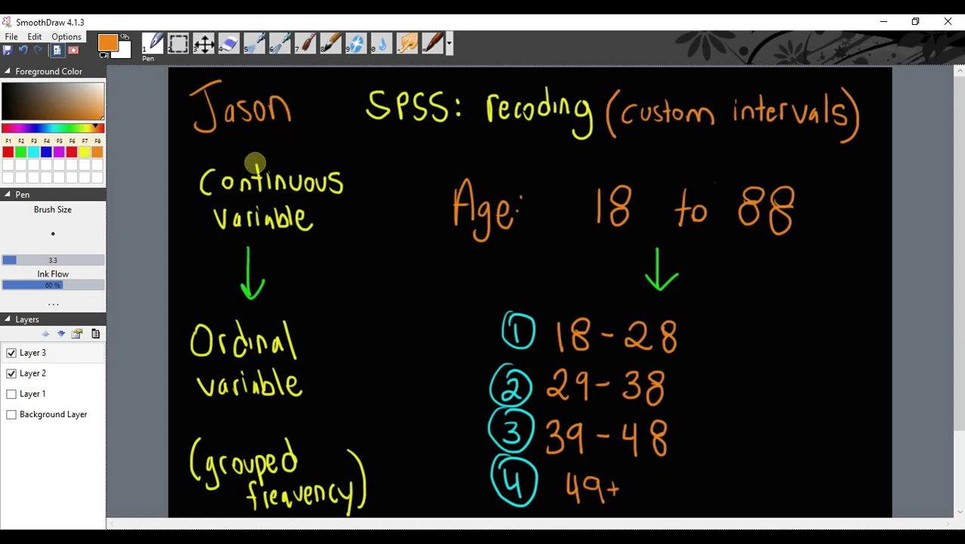
{"action": "mouse_move", "coordinate": [257, 157]}
{"action": "left_mouse_down"}
{"action": "mouse_move", "coordinate": [208, 226]}
{"action": "mouse_move", "coordinate": [330, 141]}
{"action": "mouse_move", "coordinate": [225, 161]}
{"action": "left_mouse_up"}
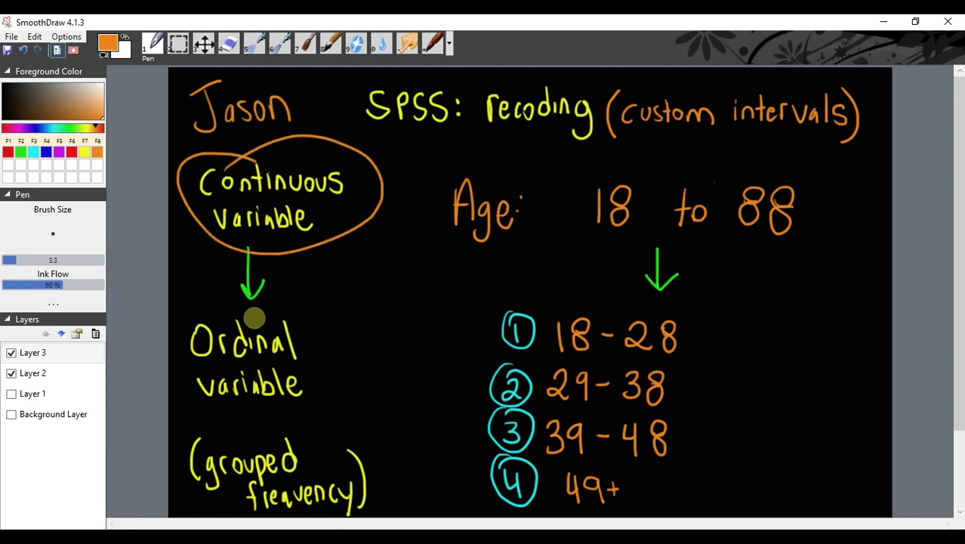
{"action": "mouse_move", "coordinate": [245, 310]}
{"action": "left_mouse_down"}
{"action": "mouse_move", "coordinate": [302, 402]}
{"action": "mouse_move", "coordinate": [242, 308]}
{"action": "left_mouse_up"}
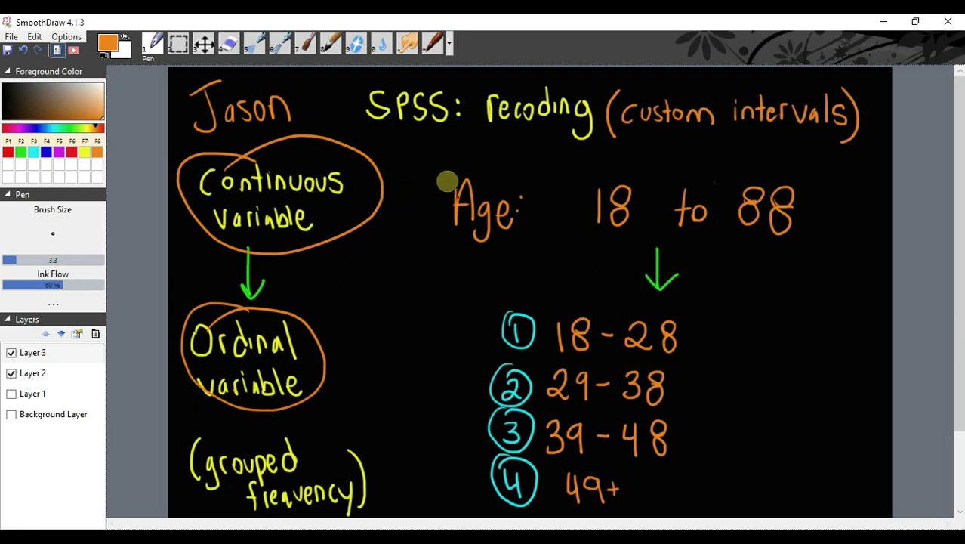
{"action": "mouse_move", "coordinate": [601, 181]}
{"action": "left_mouse_down"}
{"action": "mouse_move", "coordinate": [566, 241]}
{"action": "mouse_move", "coordinate": [796, 253]}
{"action": "mouse_move", "coordinate": [552, 204]}
{"action": "left_mouse_up"}
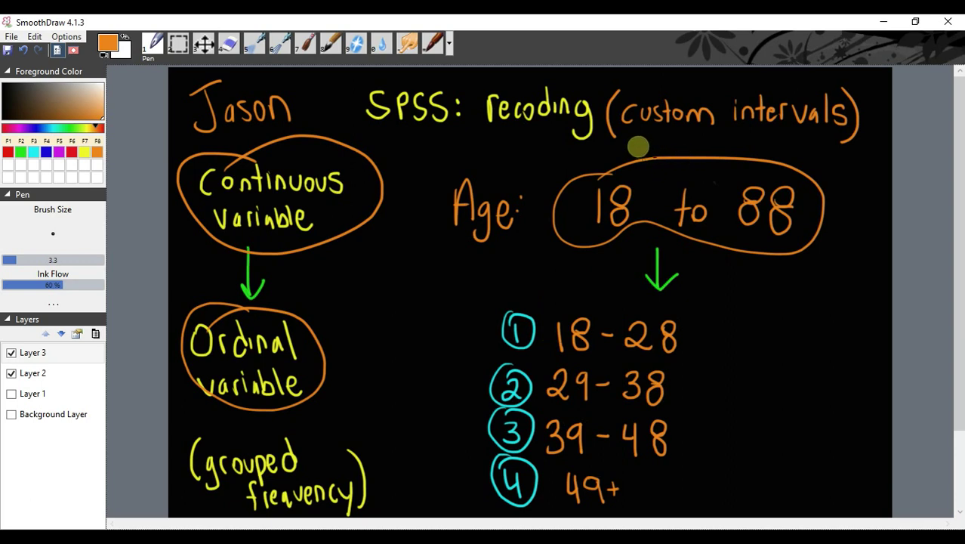
Underline 'custom intervals' in the title and draw arrows pointing at age groups 1 to 4.
{"action": "mouse_move", "coordinate": [621, 143]}
{"action": "left_mouse_down"}
{"action": "mouse_move", "coordinate": [734, 132]}
{"action": "mouse_move", "coordinate": [834, 139]}
{"action": "left_mouse_up"}
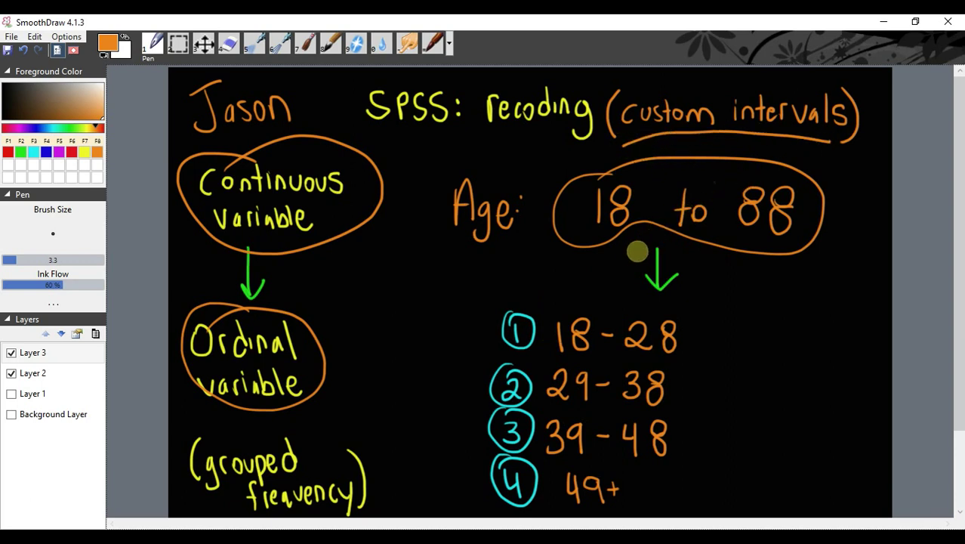
{"action": "mouse_move", "coordinate": [446, 329]}
{"action": "left_mouse_down"}
{"action": "mouse_move", "coordinate": [484, 326]}
{"action": "mouse_move", "coordinate": [472, 336]}
{"action": "left_mouse_up"}
{"action": "left_click_drag", "start_coordinate": [427, 375], "coordinate": [481, 376]}
{"action": "left_click_drag", "start_coordinate": [466, 366], "coordinate": [459, 394]}
{"action": "mouse_move", "coordinate": [424, 423]}
{"action": "left_mouse_down"}
{"action": "mouse_move", "coordinate": [478, 424]}
{"action": "mouse_move", "coordinate": [472, 440]}
{"action": "left_mouse_up"}
{"action": "left_click_drag", "start_coordinate": [423, 476], "coordinate": [482, 480]}
{"action": "left_click_drag", "start_coordinate": [466, 464], "coordinate": [472, 489]}
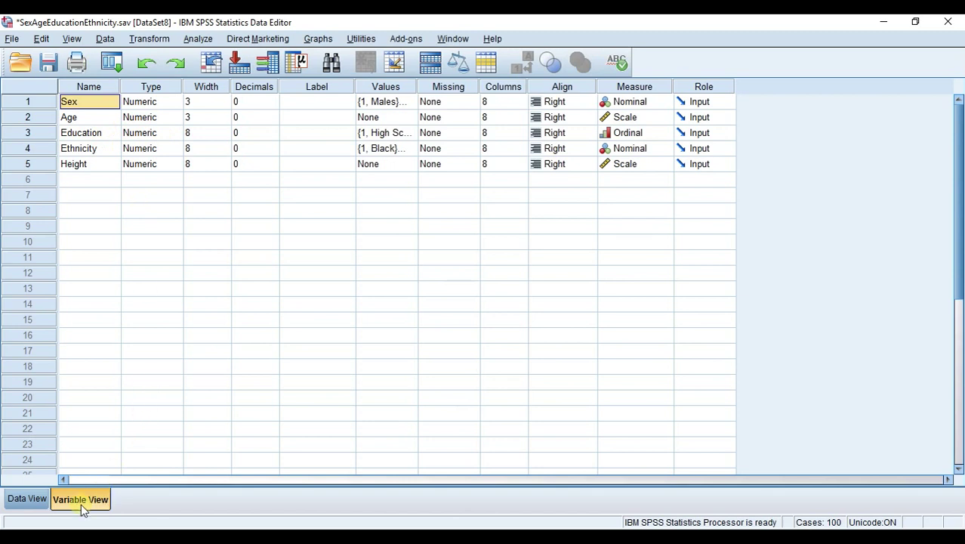
Load Age into Visual Binning and scan it, giving a histogram from 18 to 88.
{"action": "left_click", "coordinate": [74, 121]}
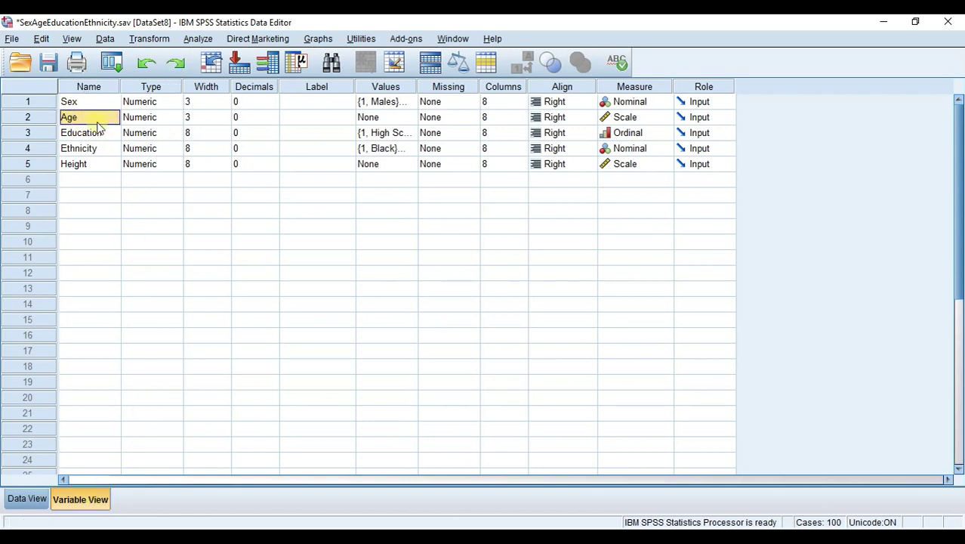
{"action": "left_click", "coordinate": [149, 40]}
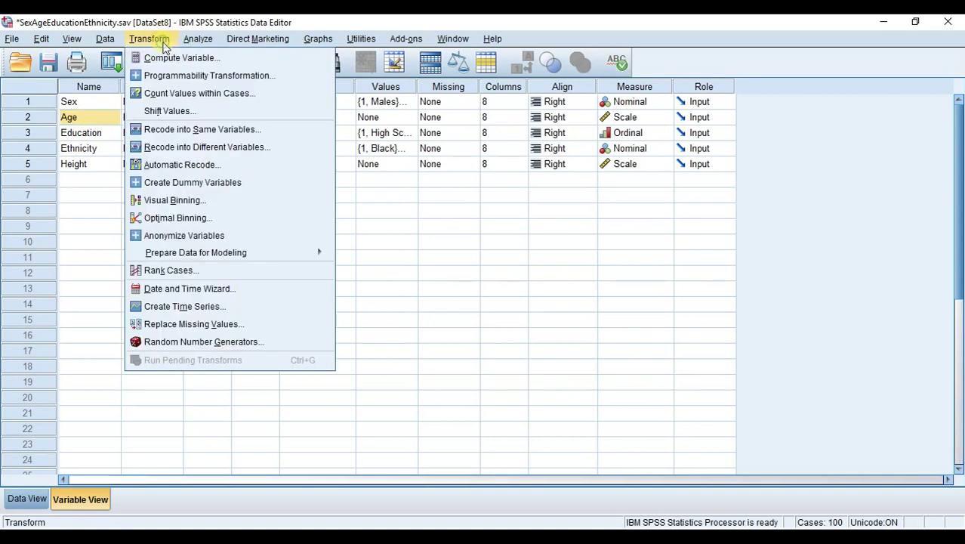
{"action": "left_click", "coordinate": [201, 202]}
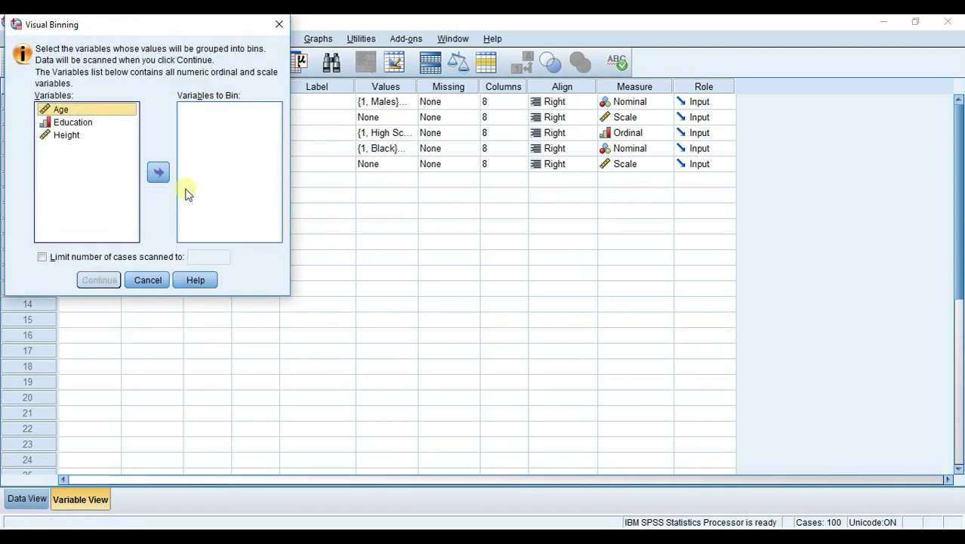
{"action": "left_click_drag", "start_coordinate": [64, 109], "coordinate": [234, 145]}
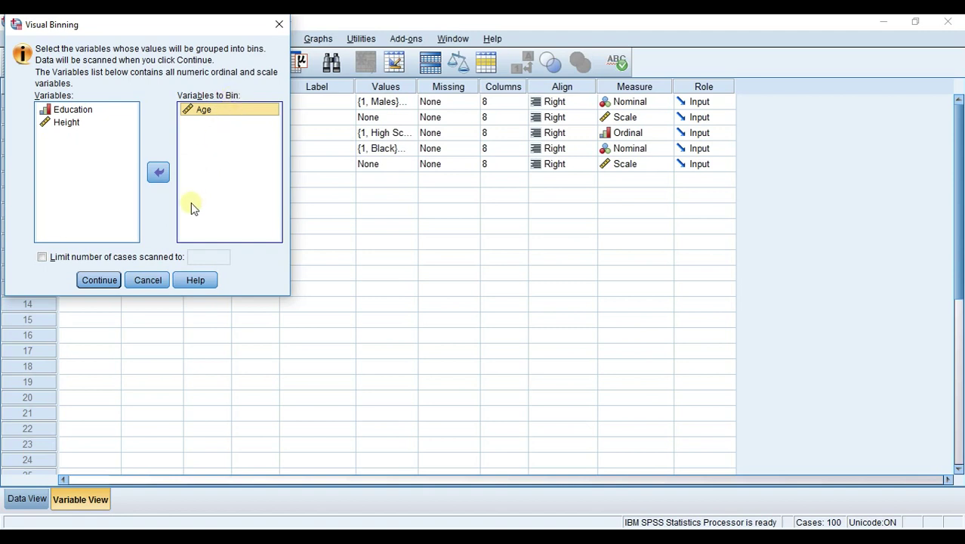
{"action": "left_click", "coordinate": [100, 280]}
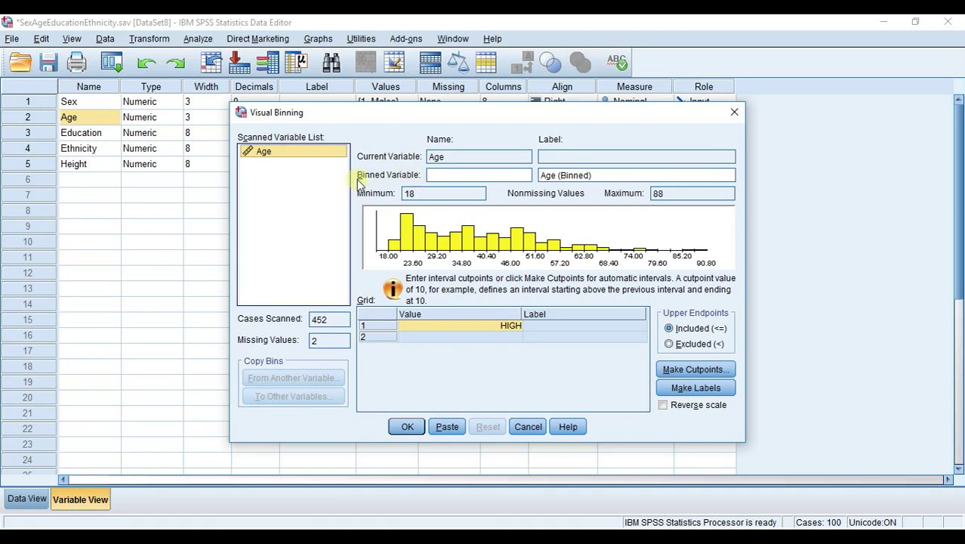
Enter AgeCustom as the binned variable name, select the first cutpoint Value cell, and return to the notes.
{"action": "left_click", "coordinate": [450, 183]}
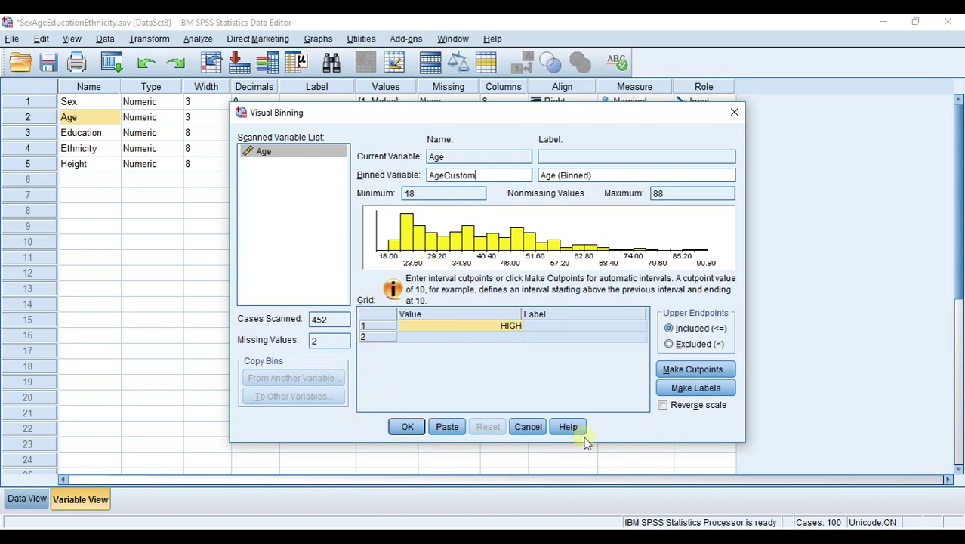
{"action": "left_click", "coordinate": [377, 337]}
{"action": "left_click", "coordinate": [499, 319]}
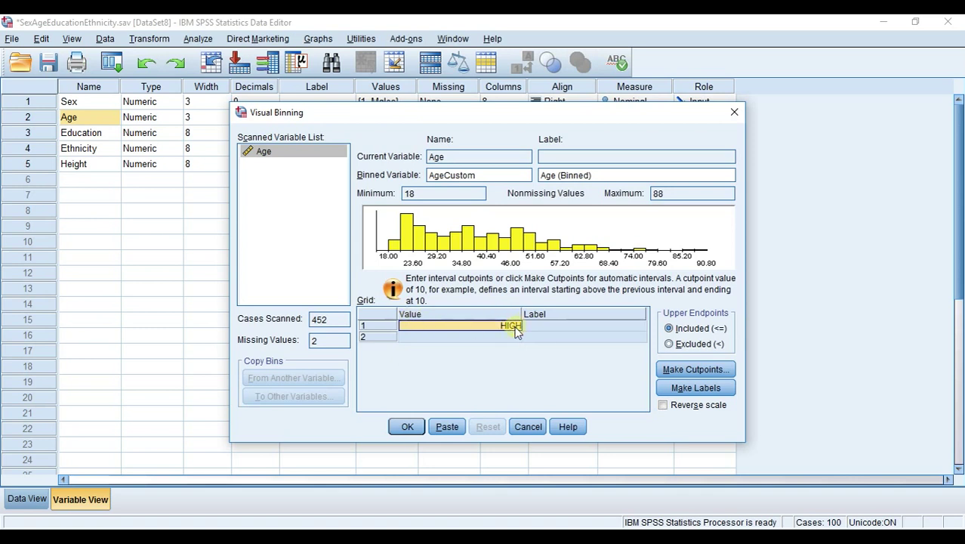
{"action": "left_click", "coordinate": [513, 324]}
{"action": "left_click", "coordinate": [459, 336]}
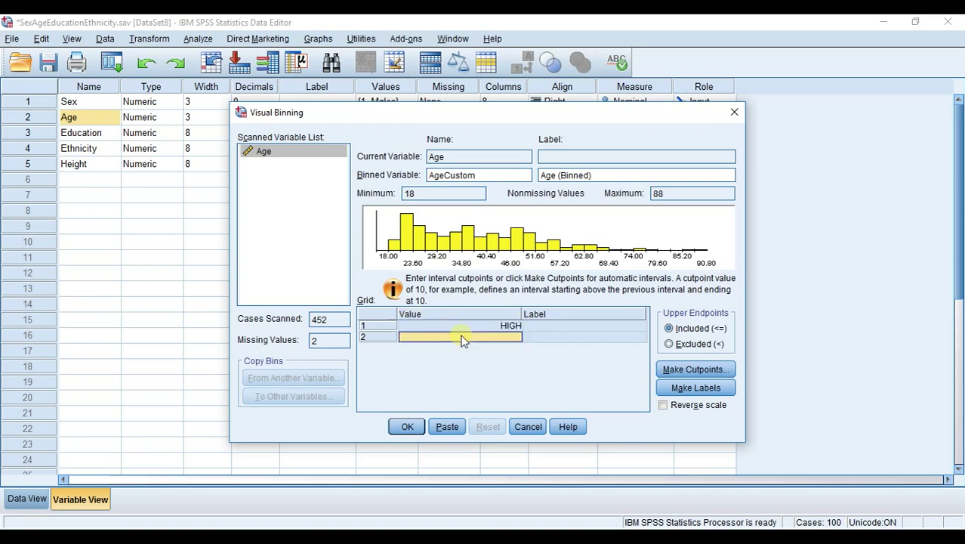
{"action": "left_click", "coordinate": [502, 324]}
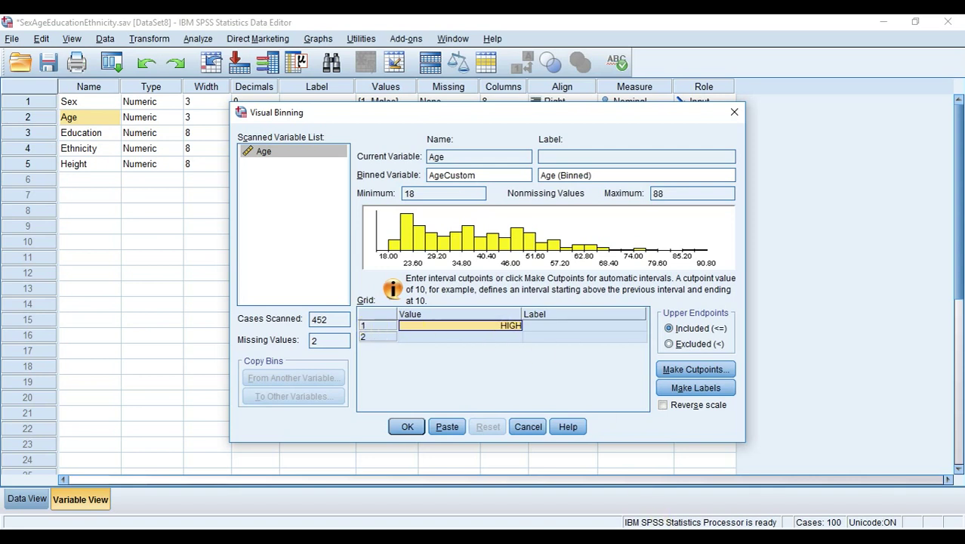
{"action": "key", "text": "alt+Tab"}
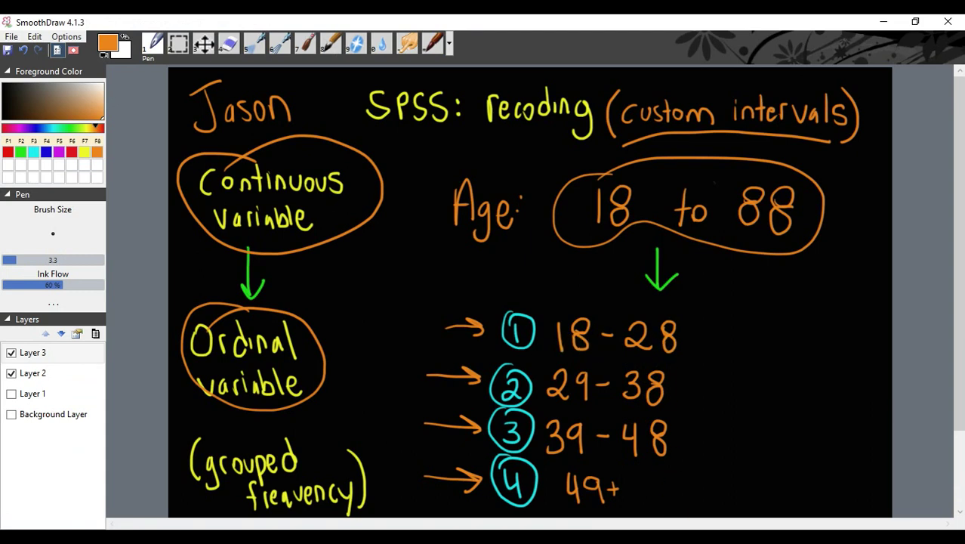
Enter Age cutpoints 28, 38 and 48 in the binning grid, leaving HIGH as the fourth.
{"action": "key", "text": "alt+Tab"}
{"action": "type", "text": "2"}
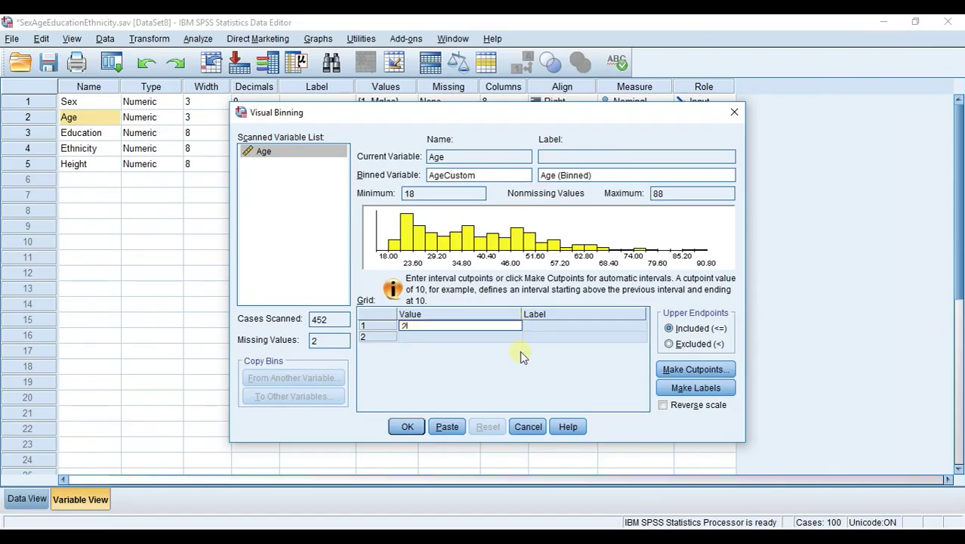
{"action": "type", "text": "8"}
{"action": "key", "text": "Return"}
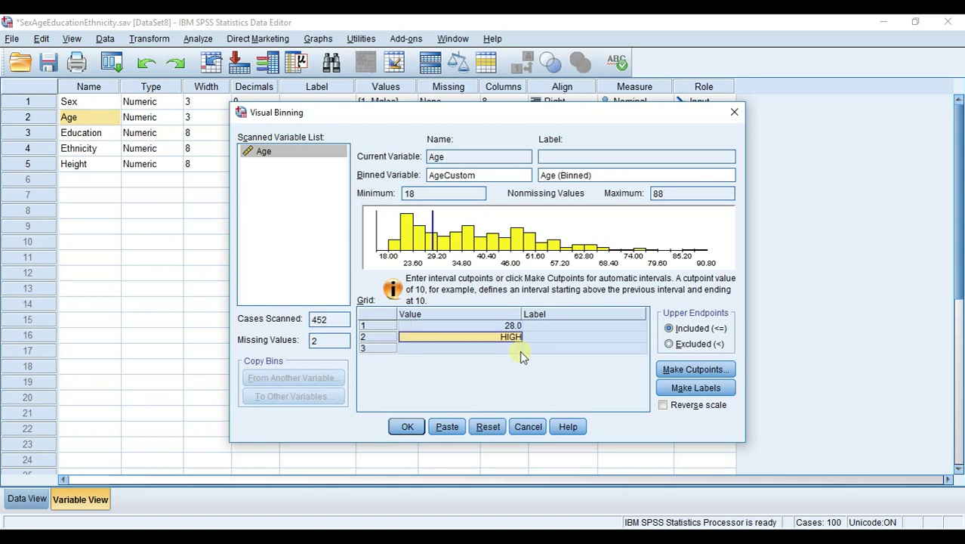
{"action": "left_click", "coordinate": [433, 226]}
{"action": "left_click", "coordinate": [382, 326]}
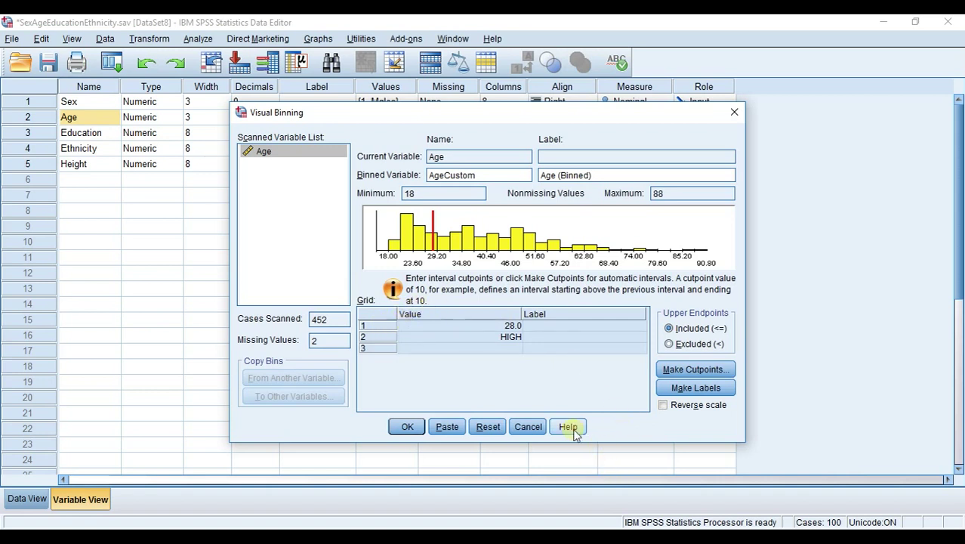
{"action": "left_click", "coordinate": [513, 339]}
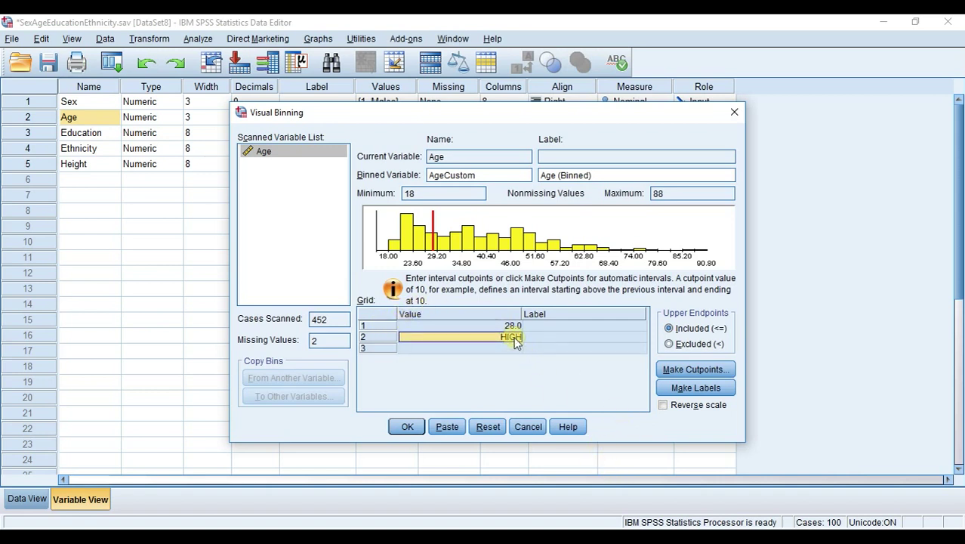
{"action": "type", "text": "38"}
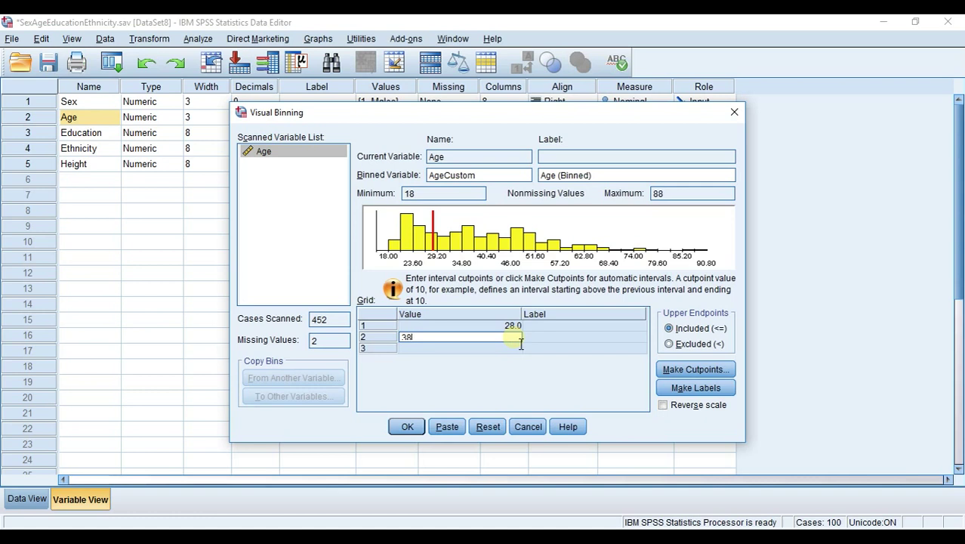
{"action": "key", "text": "Return"}
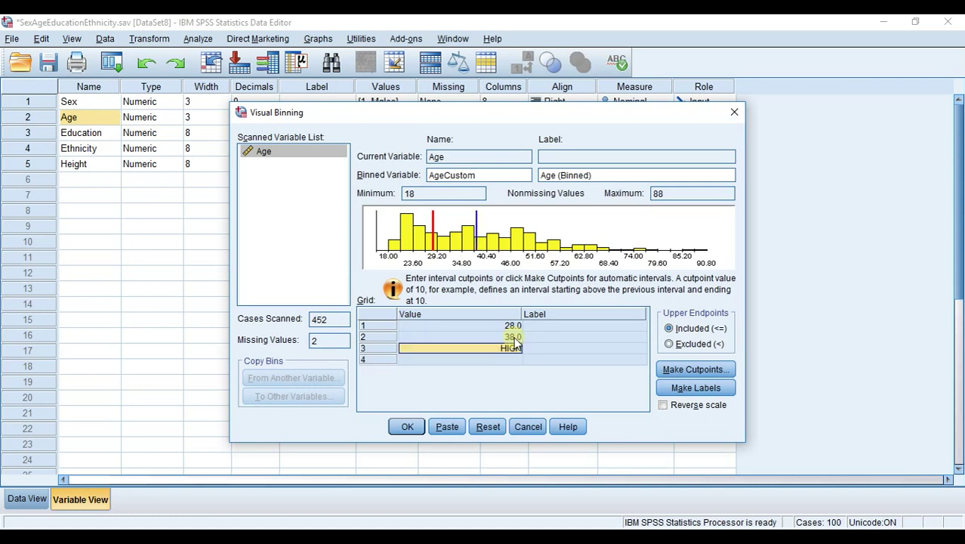
{"action": "type", "text": "48"}
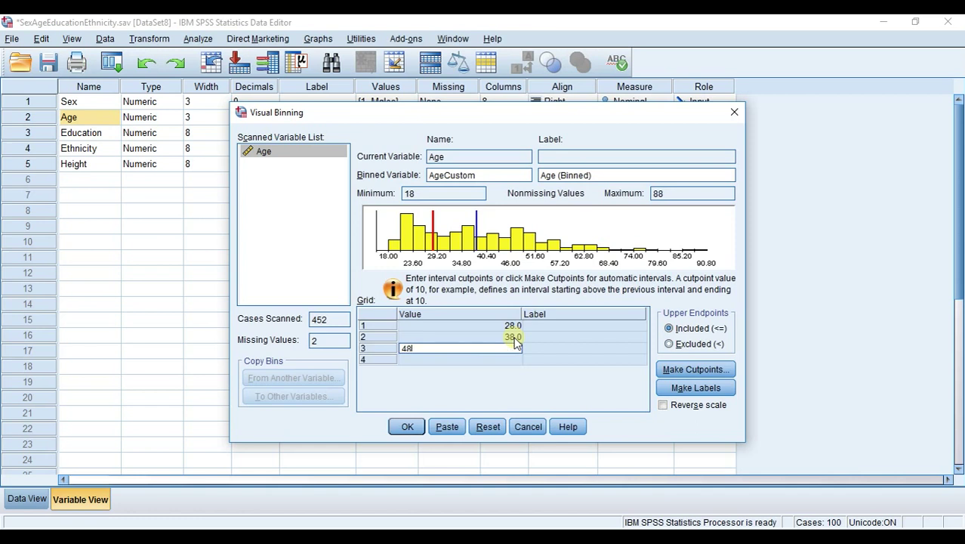
{"action": "key", "text": "Return"}
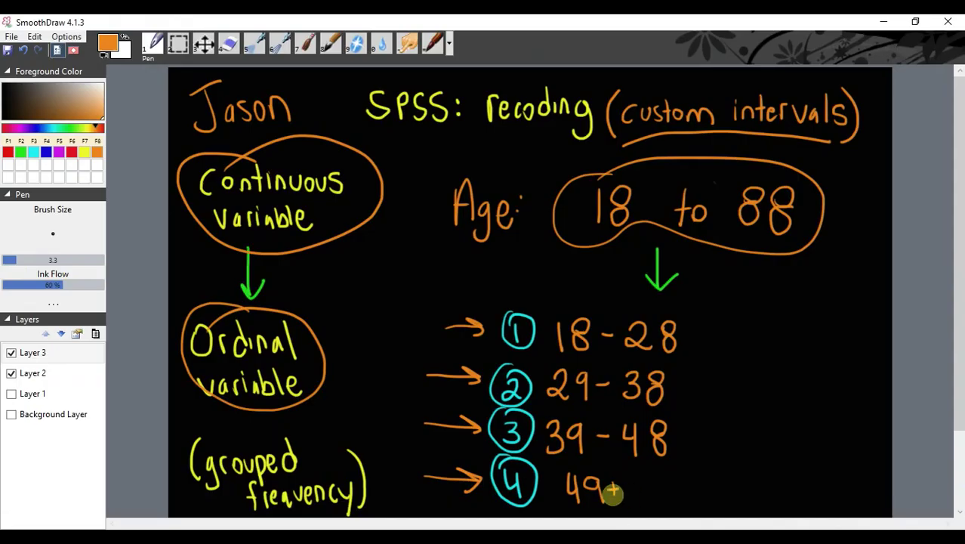
Circle the 49+ interval in orange on the notes.
{"action": "mouse_move", "coordinate": [608, 470]}
{"action": "left_mouse_down"}
{"action": "mouse_move", "coordinate": [550, 471]}
{"action": "mouse_move", "coordinate": [571, 521]}
{"action": "mouse_move", "coordinate": [640, 475]}
{"action": "mouse_move", "coordinate": [577, 448]}
{"action": "mouse_move", "coordinate": [647, 474]}
{"action": "left_mouse_up"}
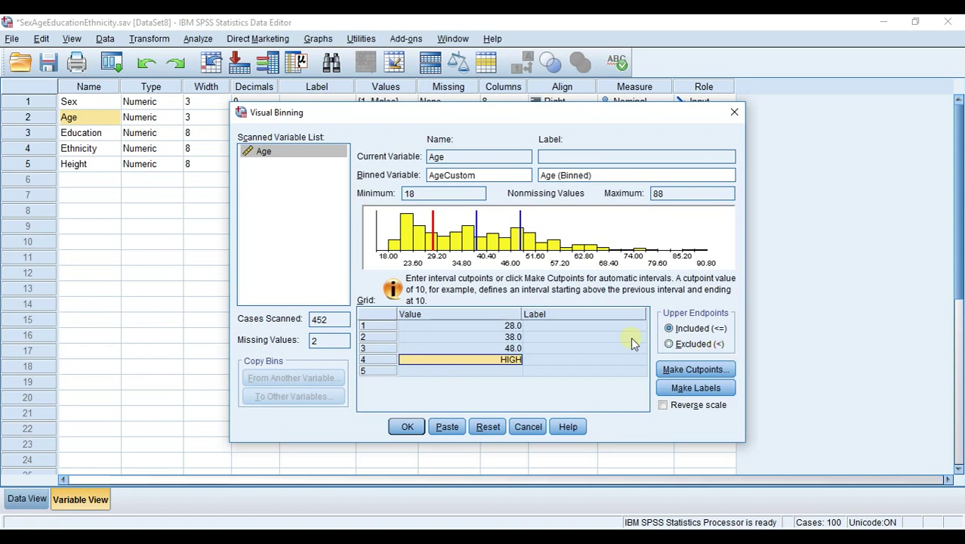
{"action": "left_click", "coordinate": [513, 326]}
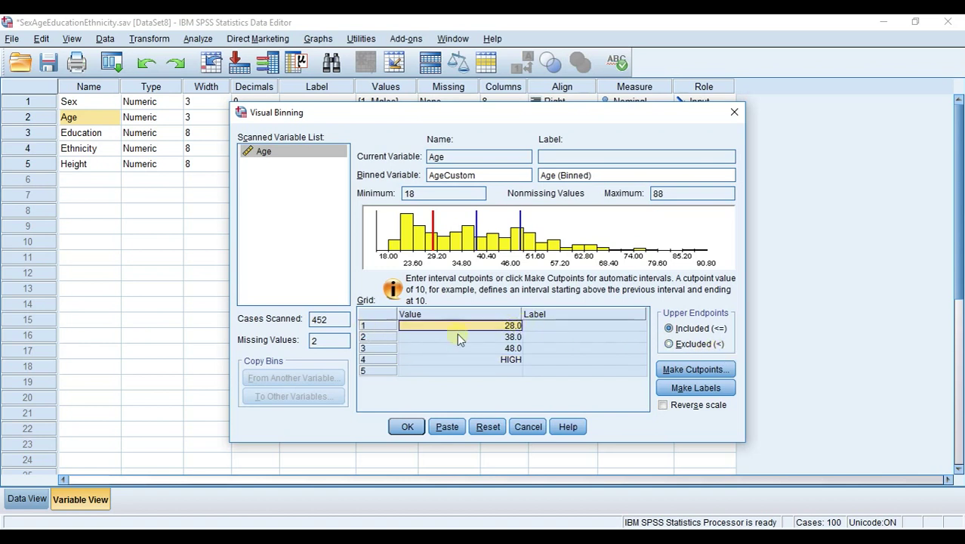
{"action": "left_click", "coordinate": [536, 327]}
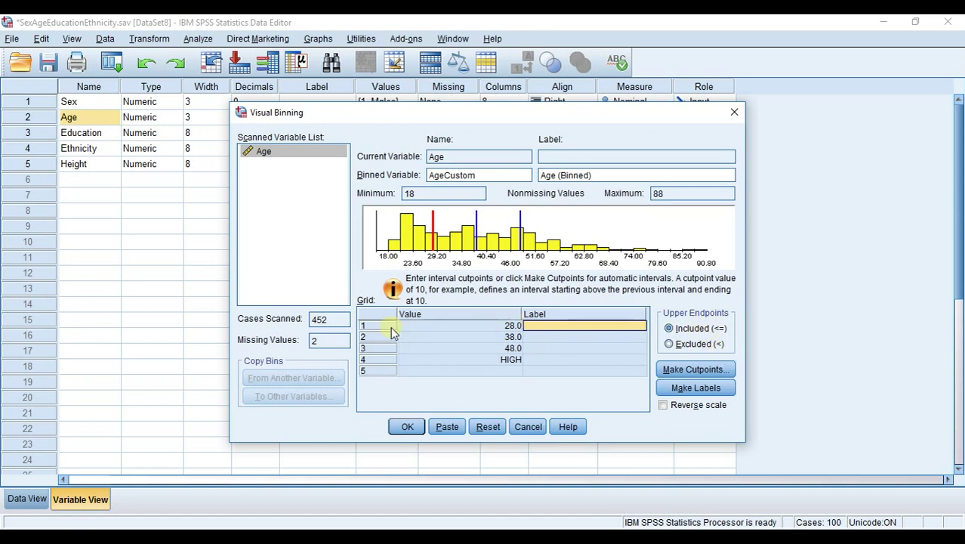
Generate interval labels <= 28, 29 - 38, 39 - 48 and 49+, then check the 48 cutpoint.
{"action": "left_click", "coordinate": [695, 389]}
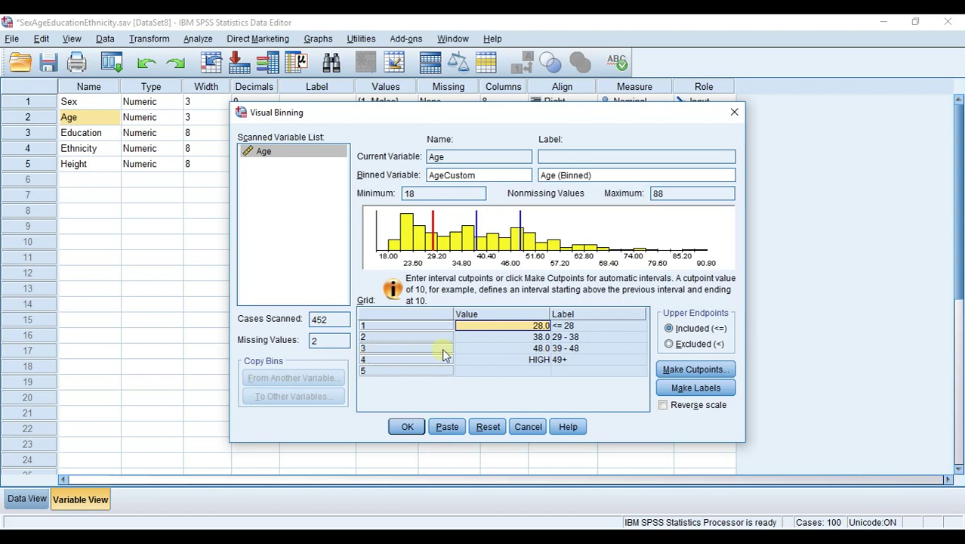
{"action": "left_click", "coordinate": [398, 349]}
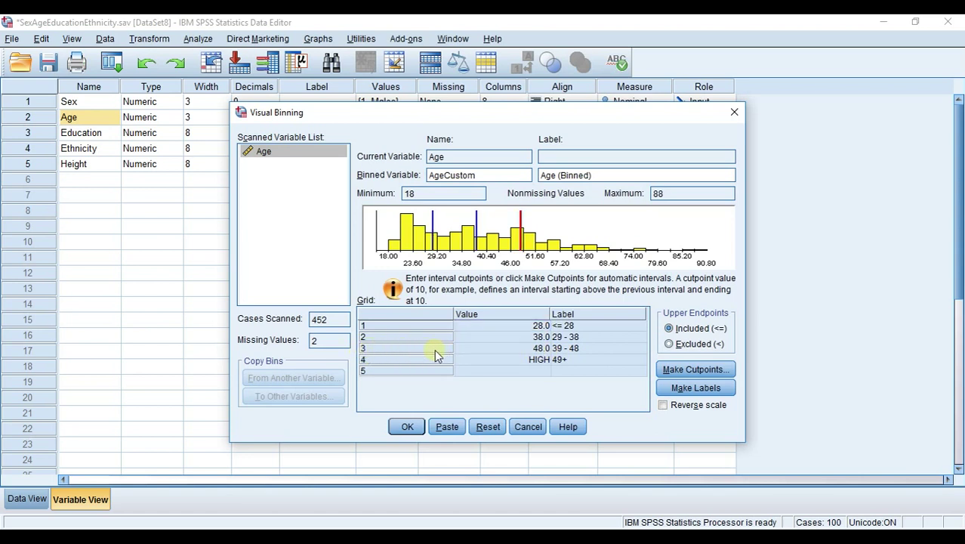
{"action": "left_click", "coordinate": [550, 353]}
Create AgeCustom (Age (Binned), ordinal) and return to the Data Editor.
{"action": "left_click", "coordinate": [407, 428]}
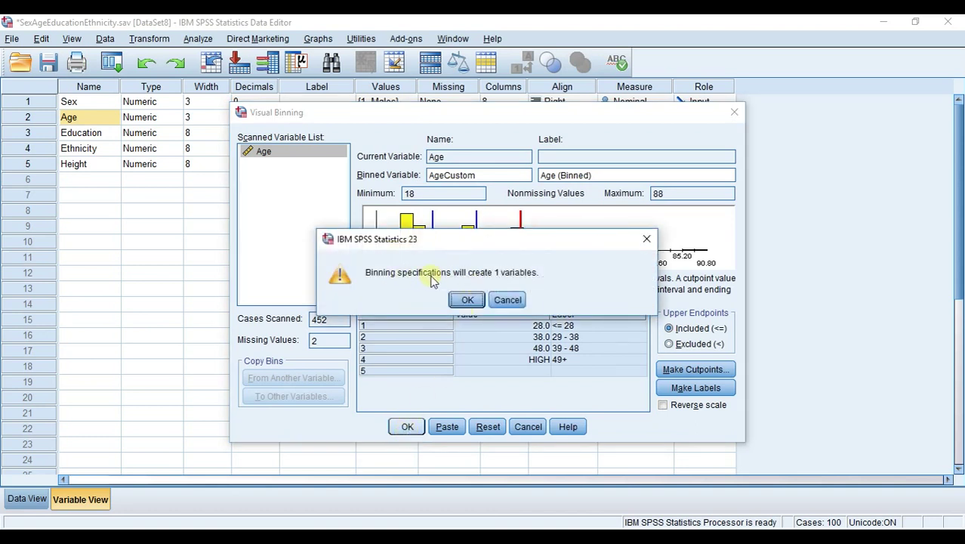
{"action": "left_click", "coordinate": [467, 301]}
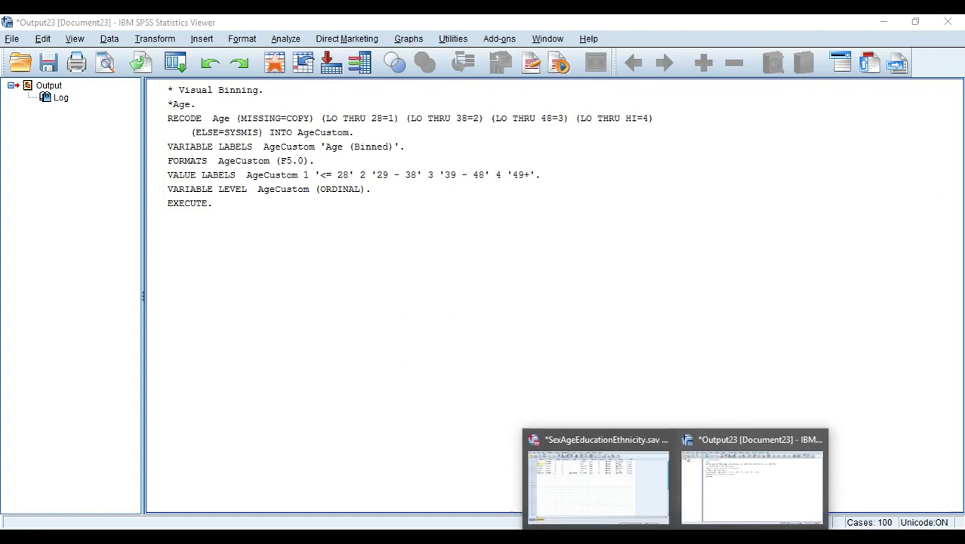
{"action": "left_click", "coordinate": [614, 481]}
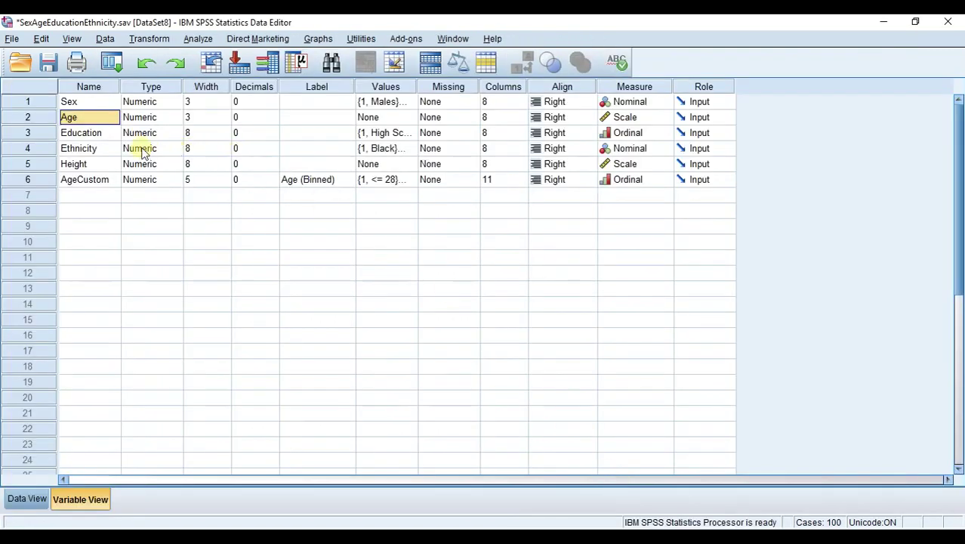
Start a Frequencies analysis with Age (Binned) as the variable.
{"action": "left_click", "coordinate": [198, 40]}
{"action": "mouse_move", "coordinate": [253, 73]}
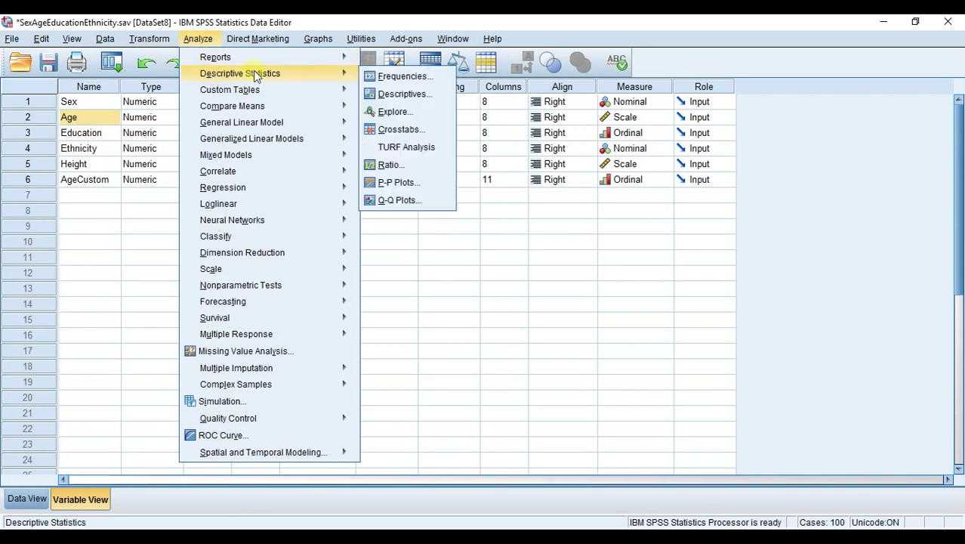
{"action": "left_click", "coordinate": [401, 75]}
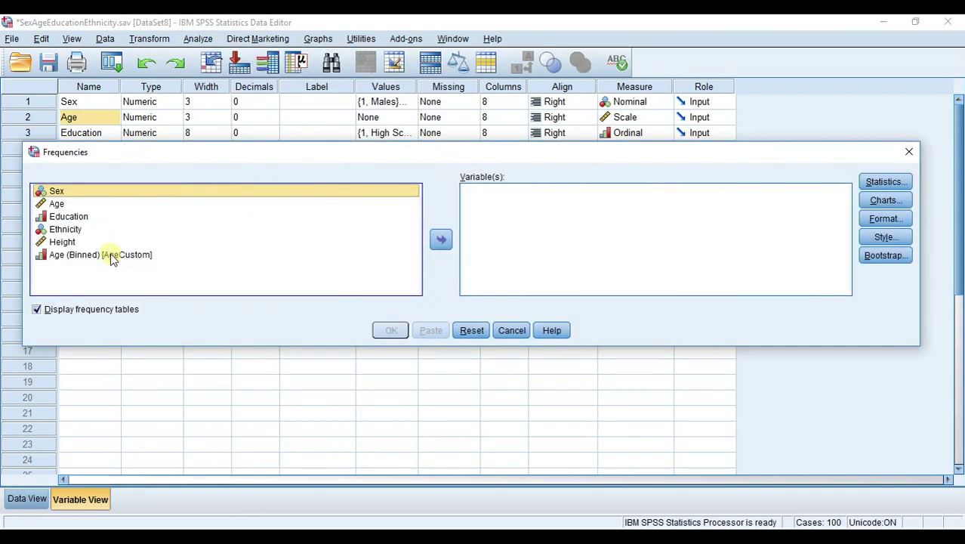
{"action": "left_click", "coordinate": [112, 254]}
{"action": "left_click", "coordinate": [442, 240]}
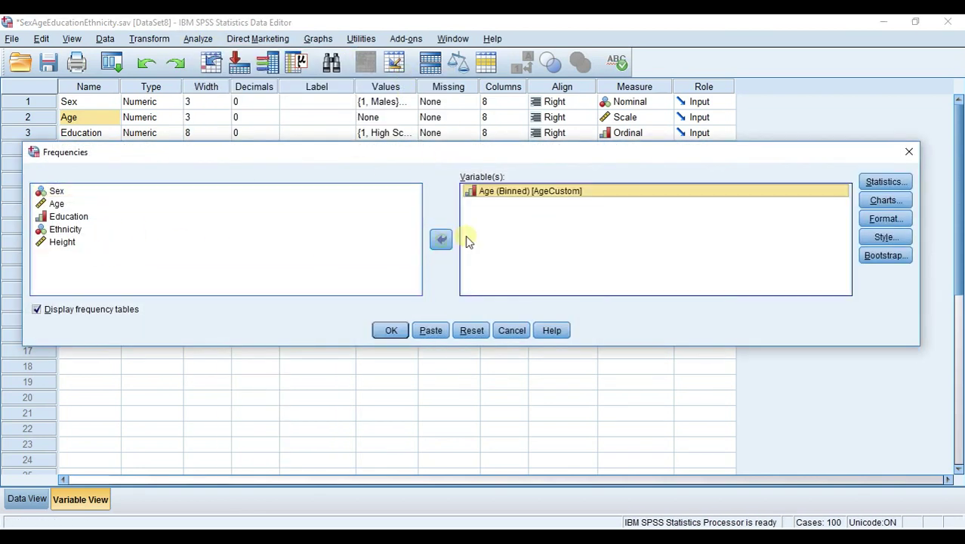
Choose bar charts for the frequencies output and run the analysis.
{"action": "left_click", "coordinate": [882, 182]}
{"action": "left_click", "coordinate": [634, 139]}
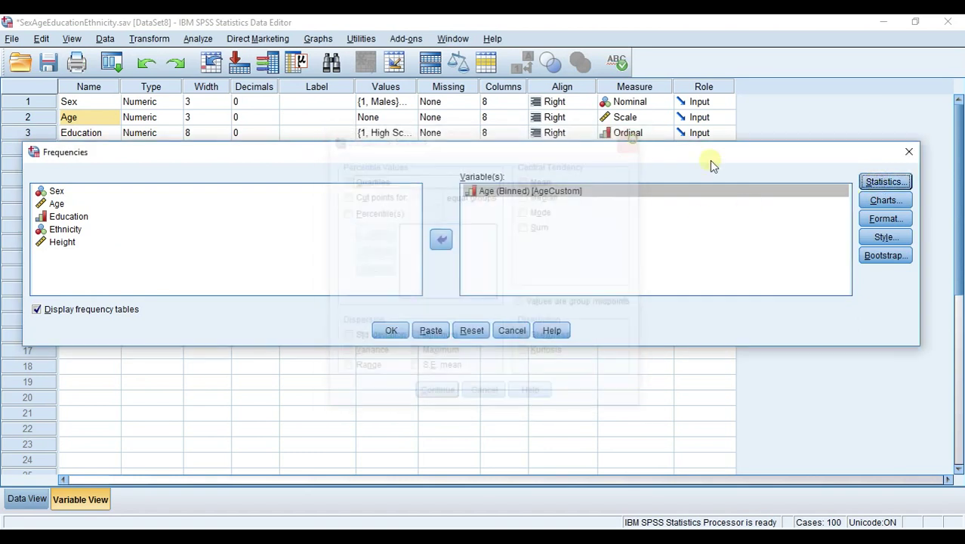
{"action": "left_click", "coordinate": [884, 200]}
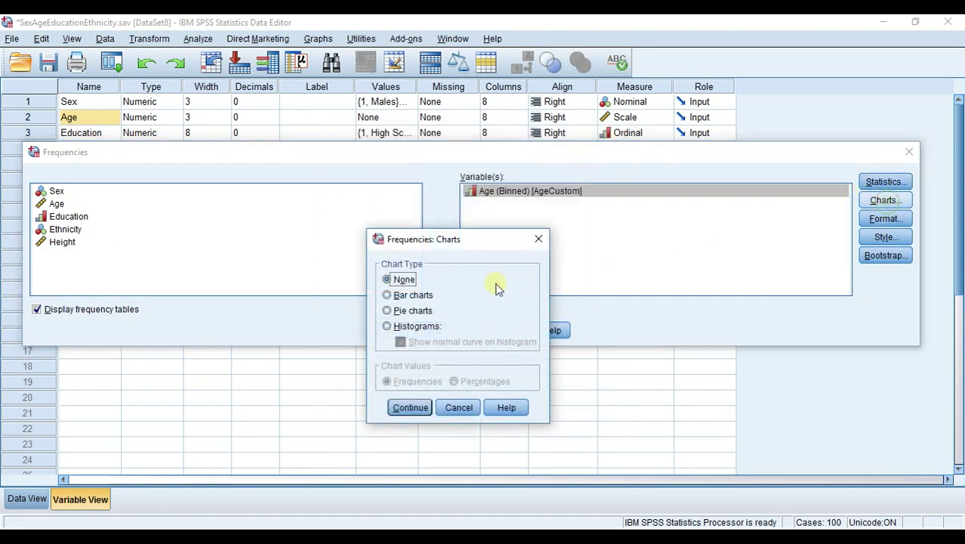
{"action": "left_click", "coordinate": [388, 325]}
{"action": "left_click", "coordinate": [391, 297]}
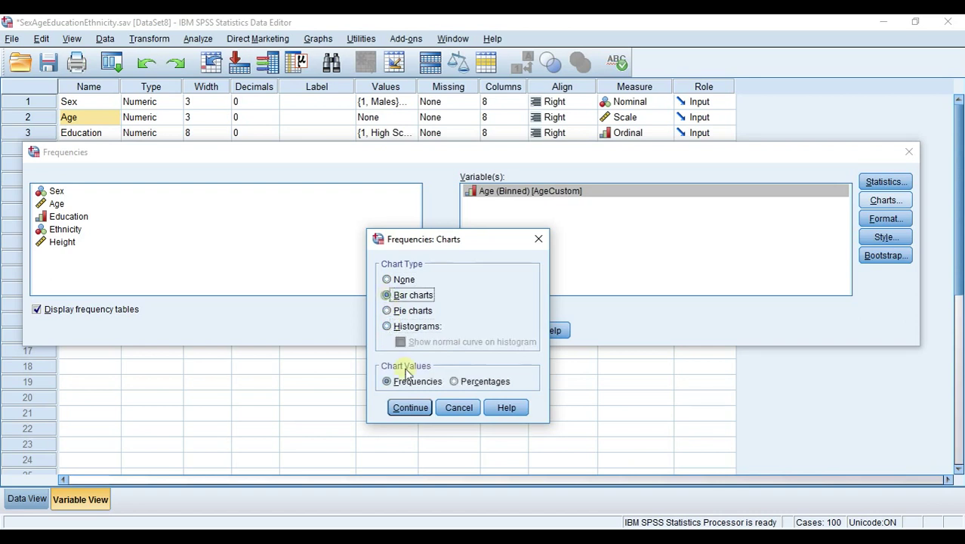
{"action": "left_click", "coordinate": [408, 407]}
{"action": "left_click", "coordinate": [391, 333]}
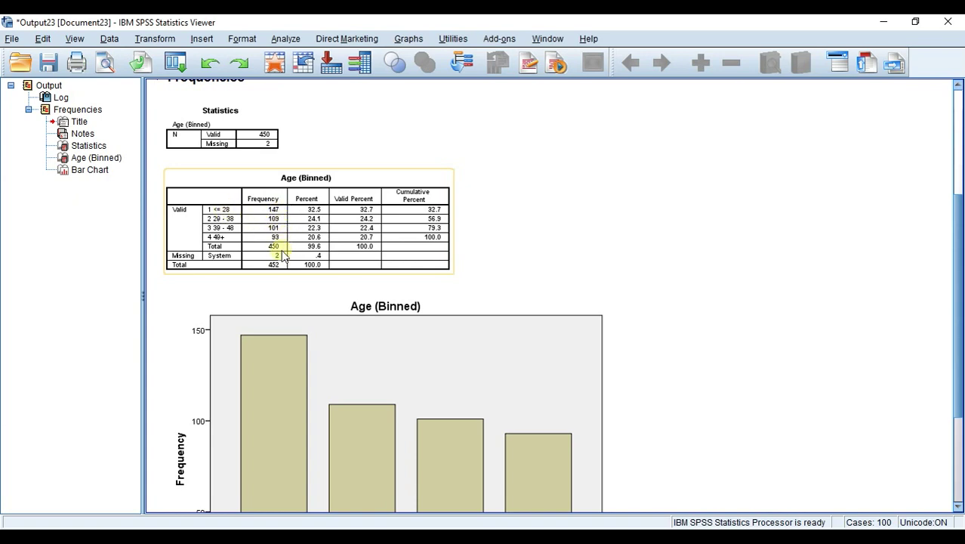
Scroll down to the Age (Binned) bar chart, then switch back to the SmoothDraw notes.
{"action": "scroll", "coordinate": [280, 257], "scroll_direction": "down", "scroll_amount": 2}
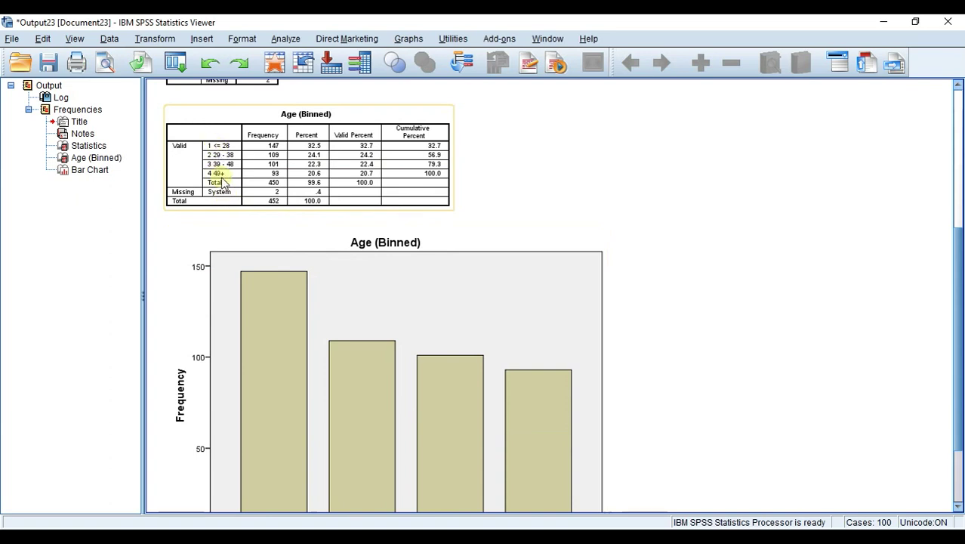
{"action": "scroll", "coordinate": [258, 239], "scroll_direction": "down", "scroll_amount": 3}
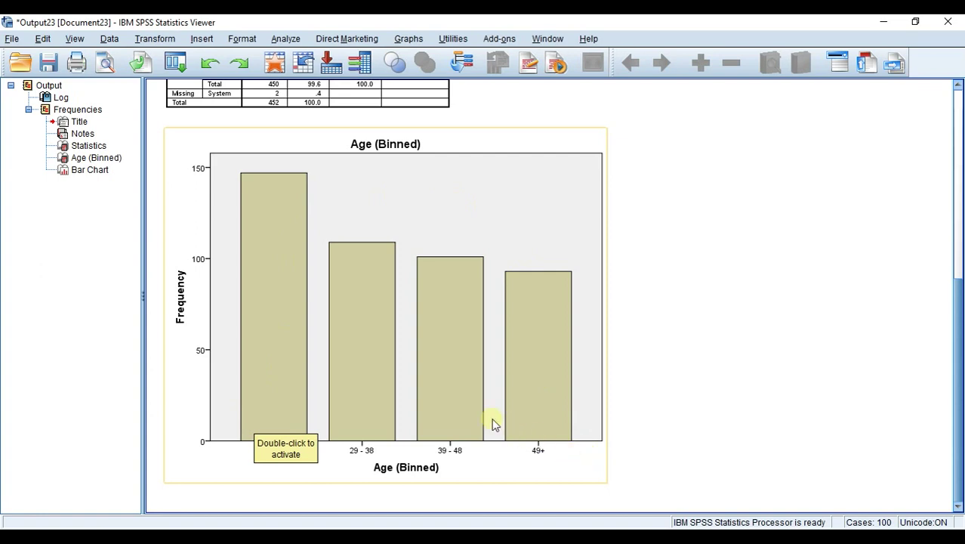
{"action": "left_click", "coordinate": [725, 473]}
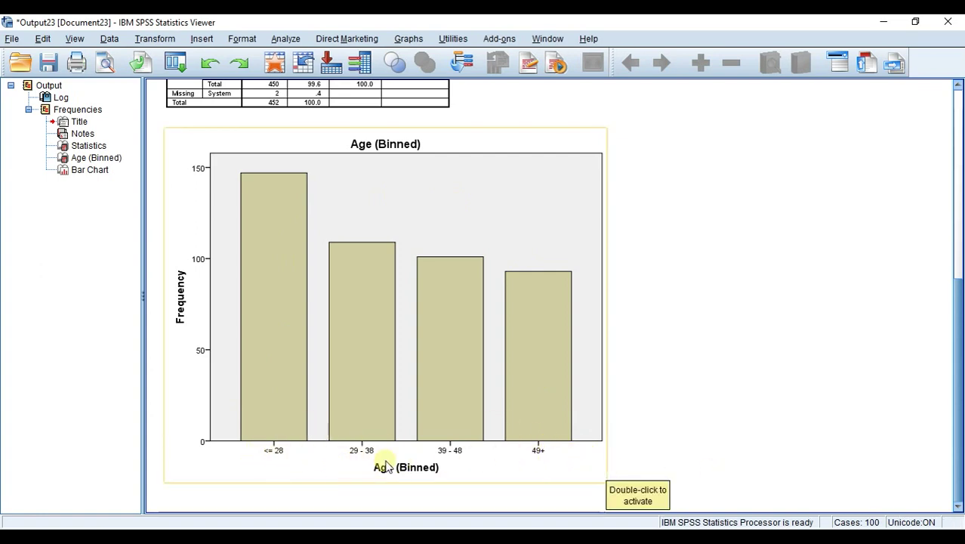